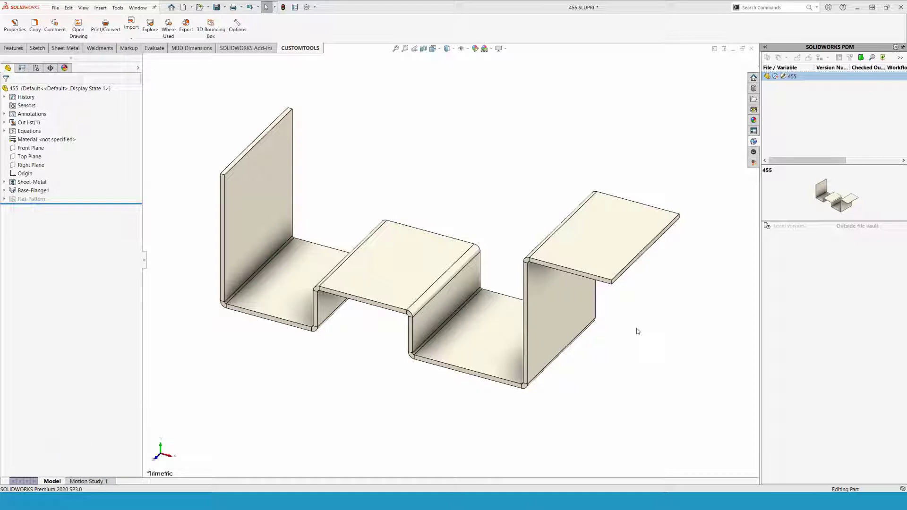
Open the drawing of part 455 and start Save As.
left_click(83, 31)
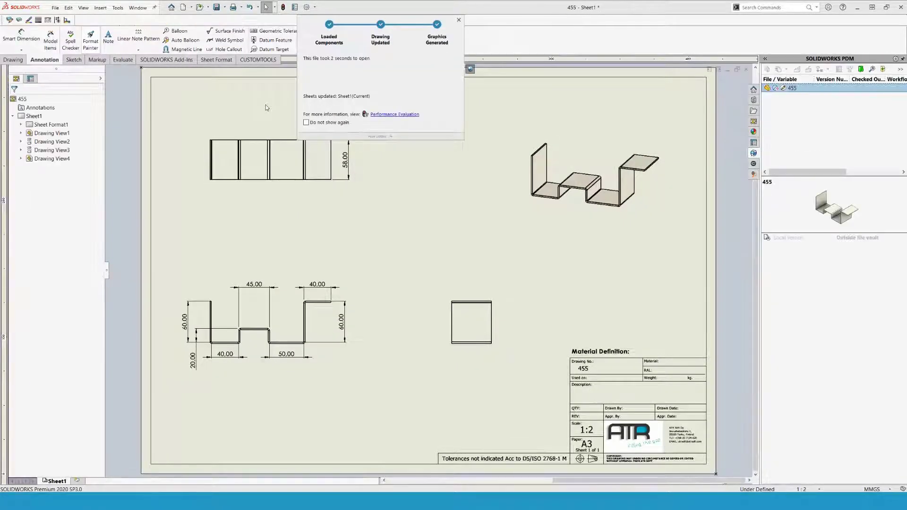
left_click(225, 7)
left_click(229, 26)
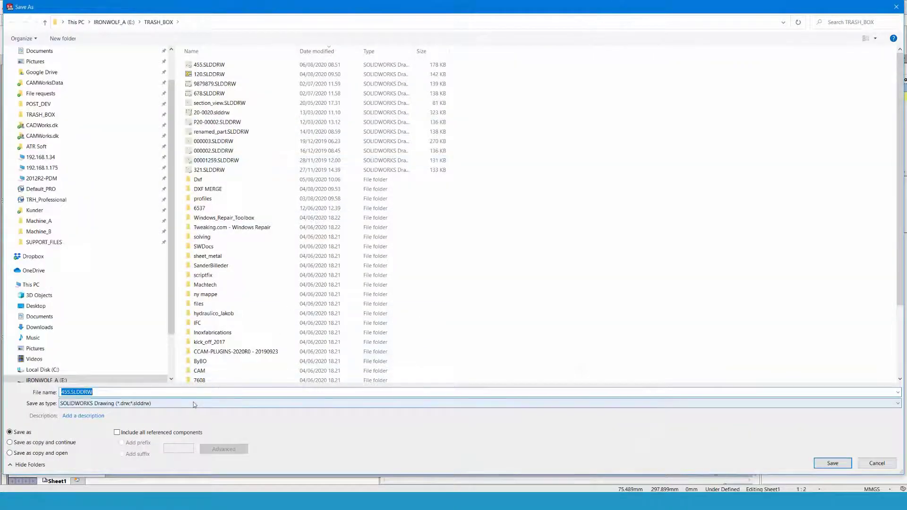
Set the save type to DXF and confirm the R2000-2002 export options with Custom Map enabled.
left_click(194, 403)
left_click(108, 464)
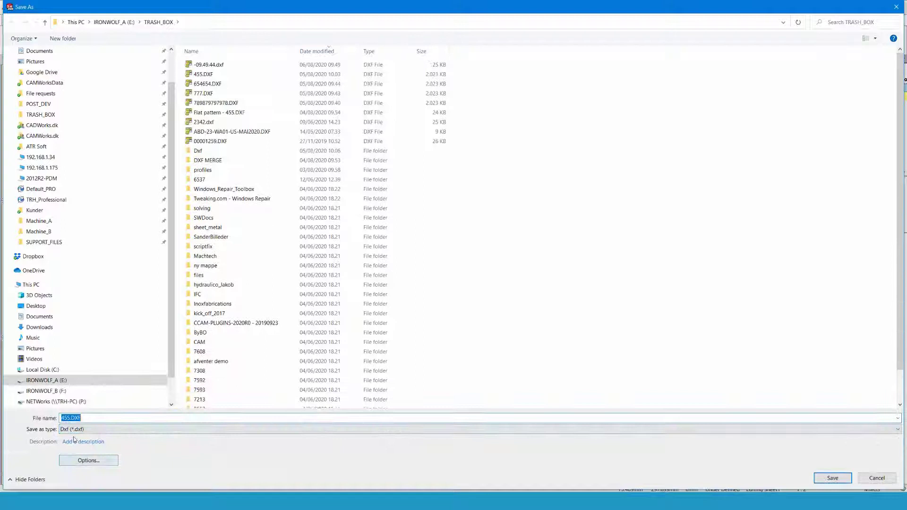
left_click(108, 464)
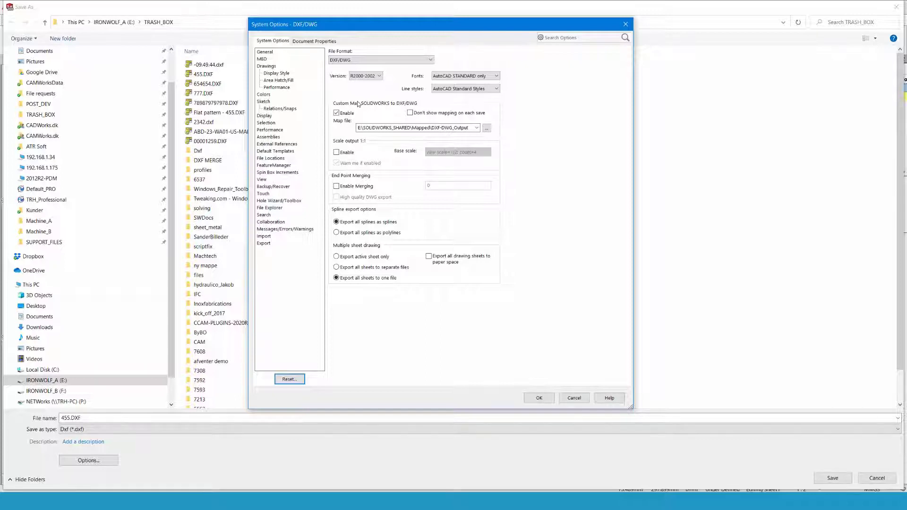
left_click(546, 401)
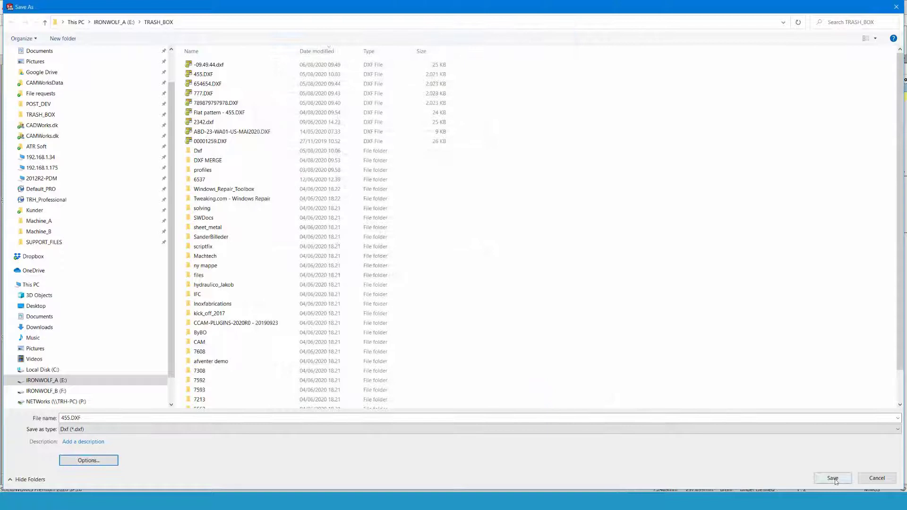
Save as 455.DXF, replacing the existing file, and delete the visible and sketchy layers.
left_click(832, 478)
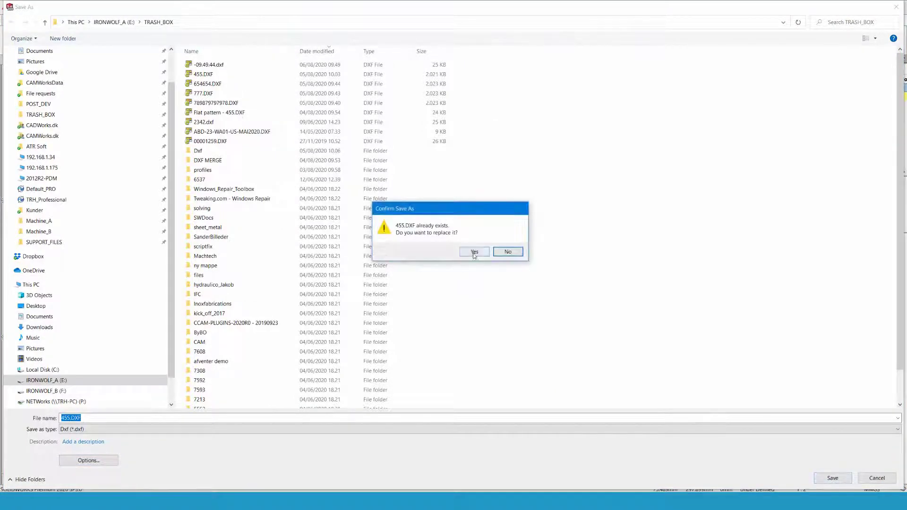
left_click(474, 252)
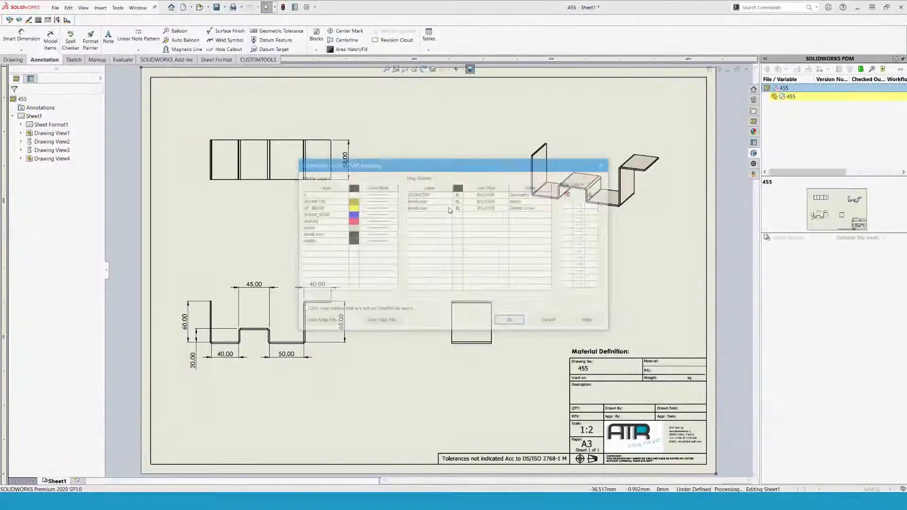
left_click(324, 243)
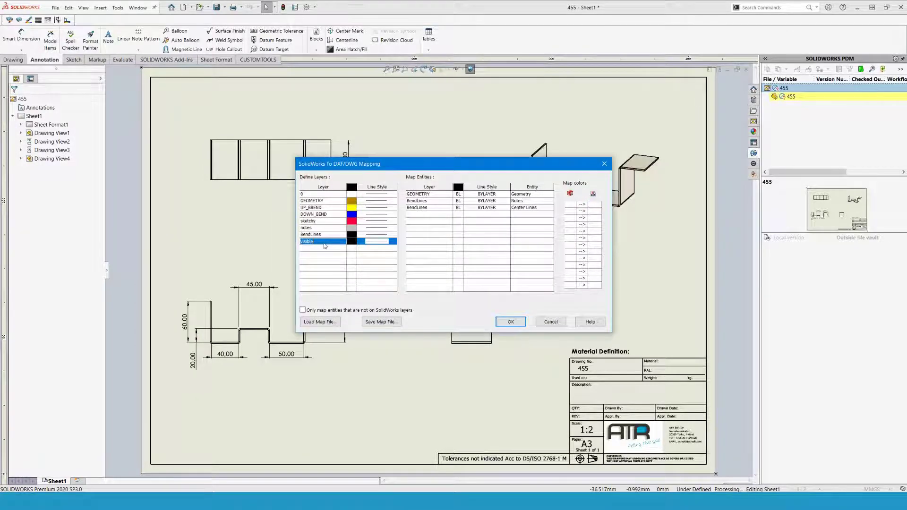
key("Delete")
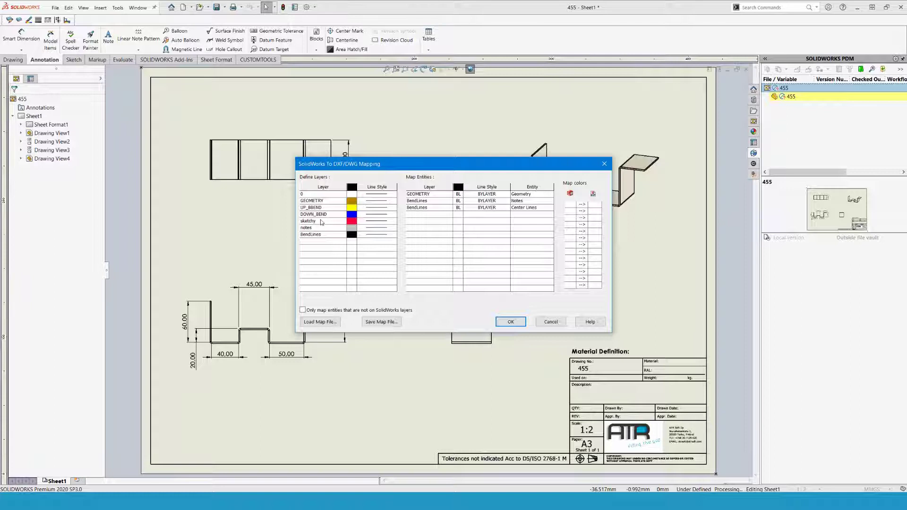
left_click(317, 221)
key("Delete")
Delete the DOWN_BEND, UP_BBEND and notes layers from the mapping.
left_click(322, 214)
key("Delete")
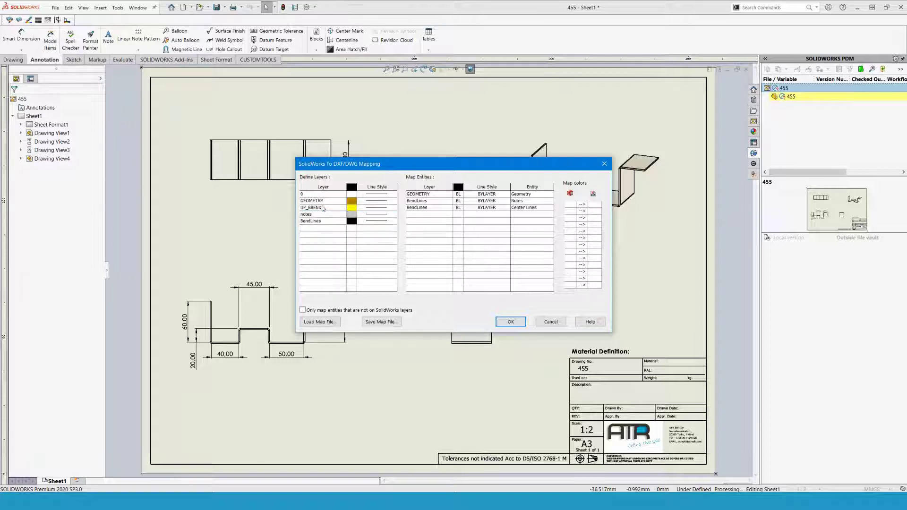
left_click(323, 207)
key("Delete")
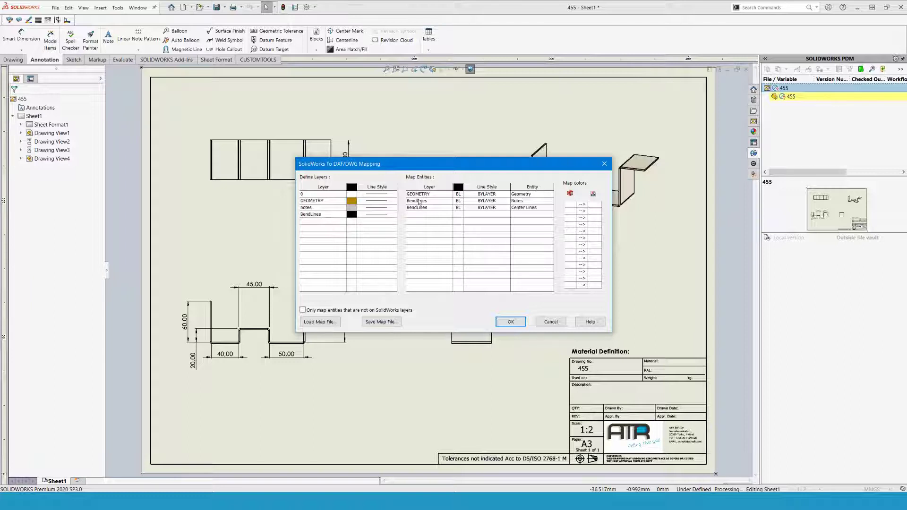
left_click(314, 209)
key("Delete")
Colour the GEOMETRY layer blue and the BendLines layer yellow.
left_click(352, 202)
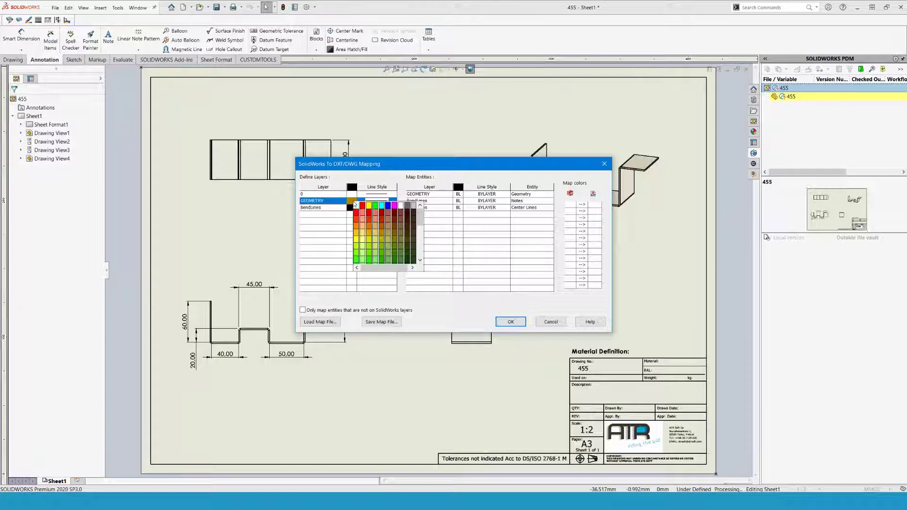
left_click(388, 206)
left_click(352, 208)
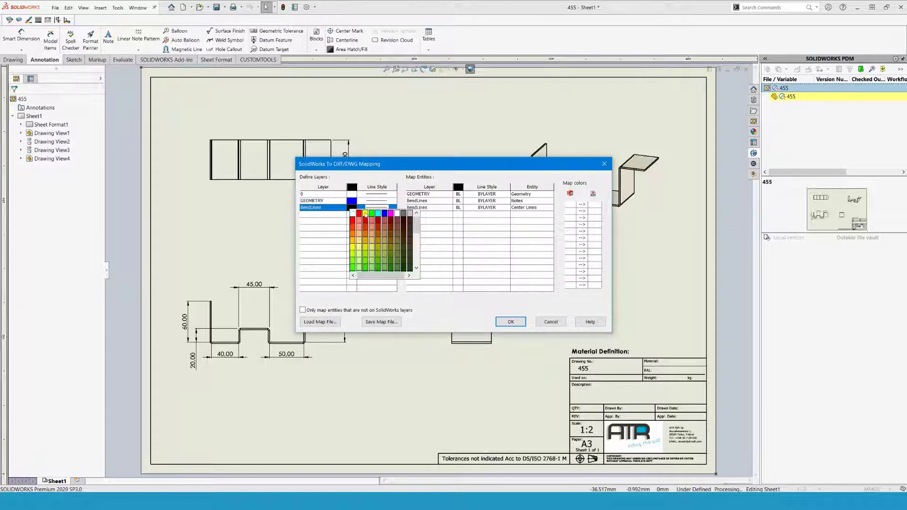
left_click(365, 214)
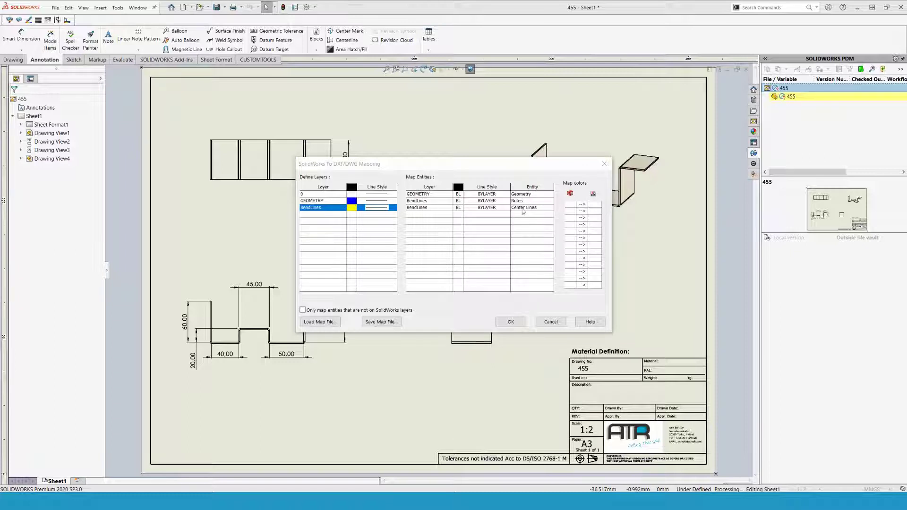
Add a new DIM layer coloured orange-red.
left_click(416, 215)
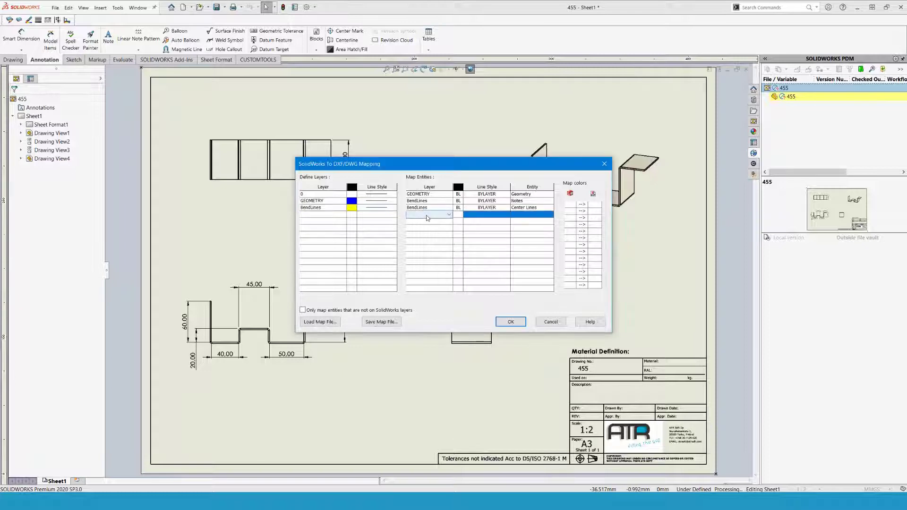
left_click(322, 215)
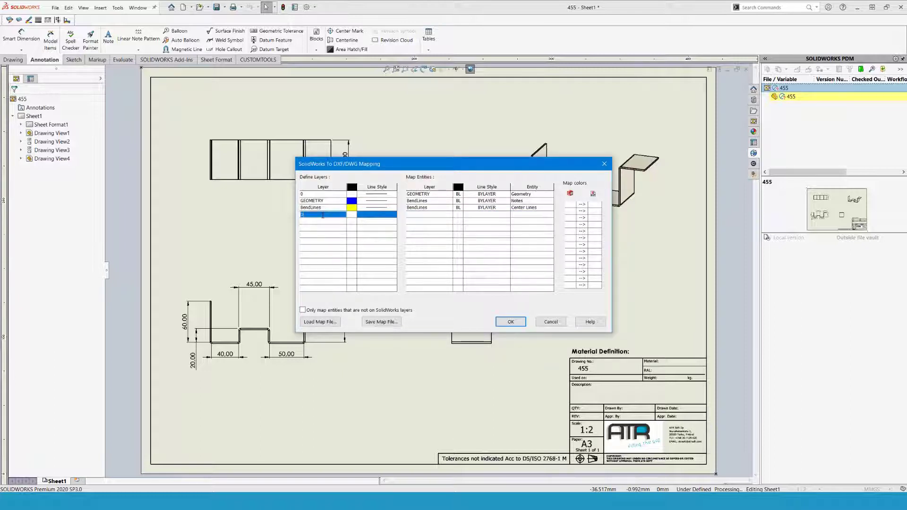
left_click(352, 215)
left_click(356, 237)
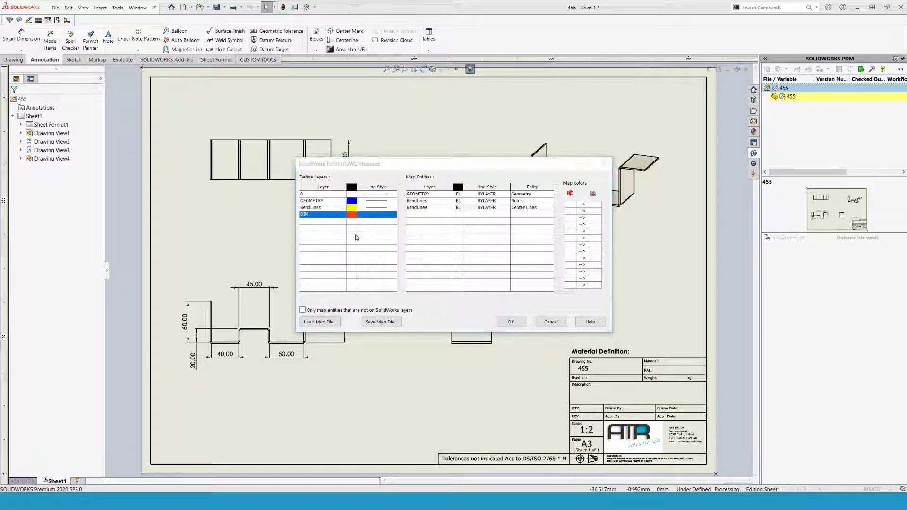
Map Dimensions entities to the DIM layer with BYLAYER line style, then start saving the map file.
left_click(426, 216)
left_click(425, 215)
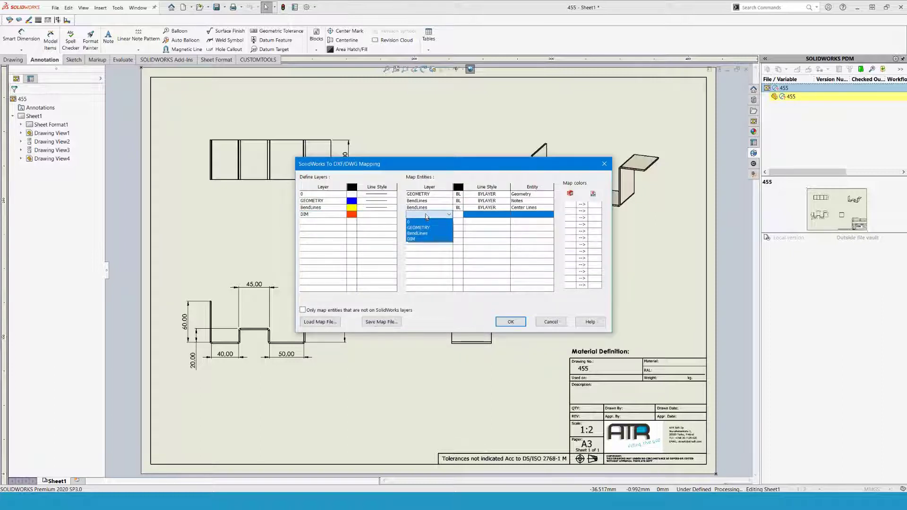
left_click(416, 238)
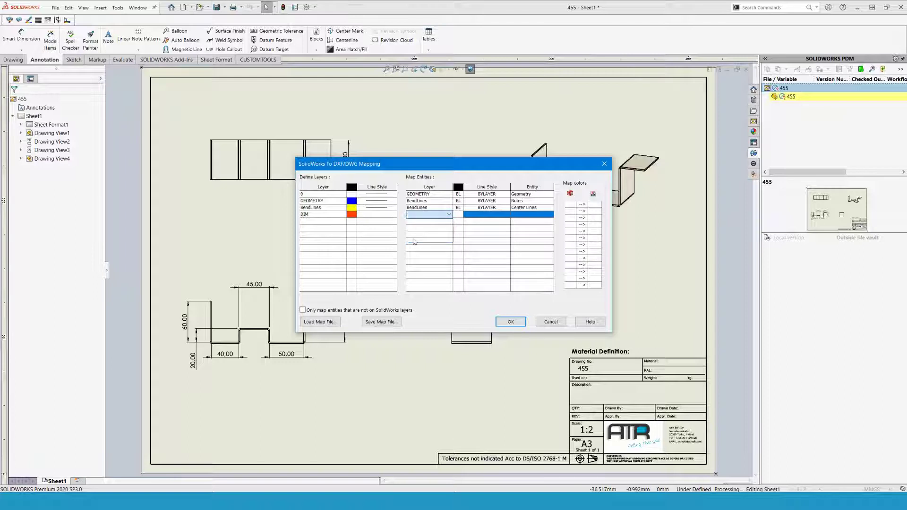
left_click(475, 218)
left_click(485, 217)
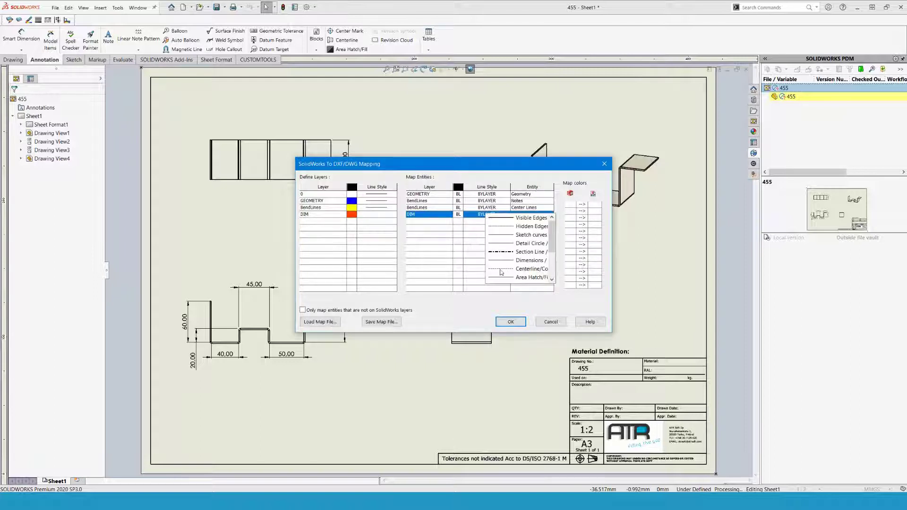
left_click(524, 218)
left_click(525, 218)
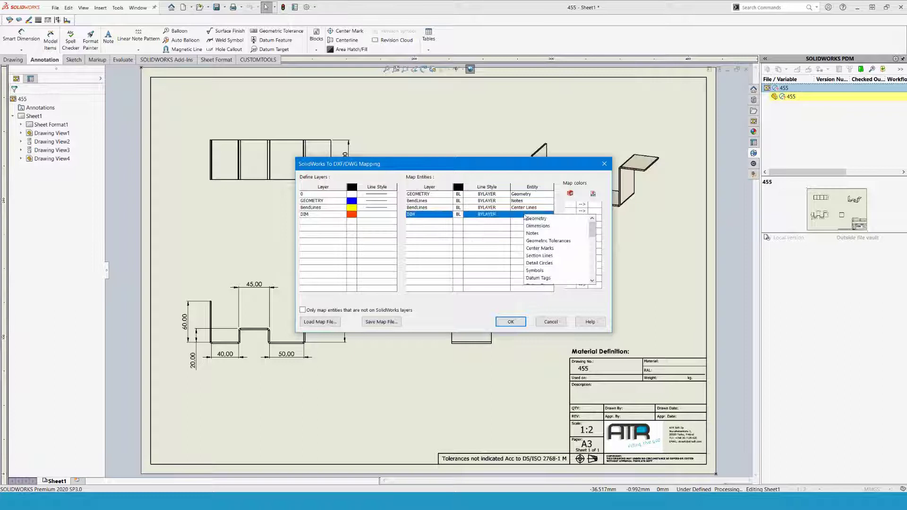
left_click(531, 226)
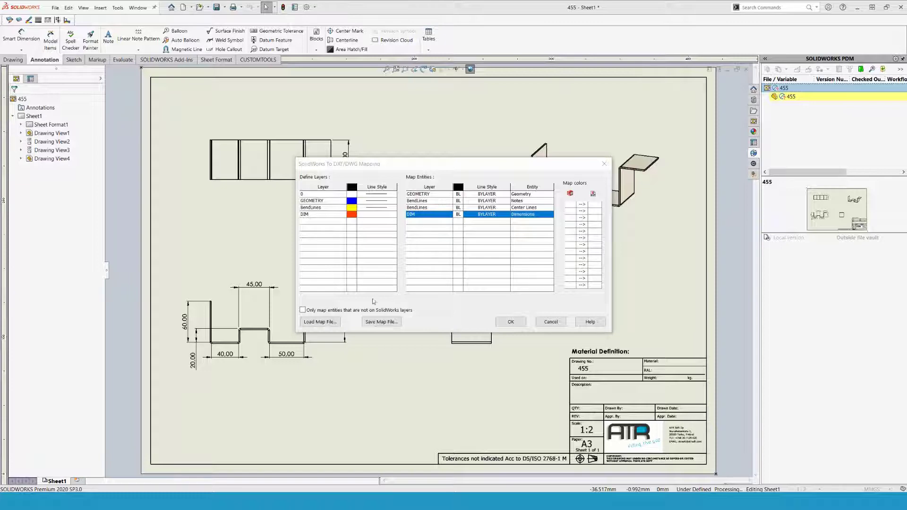
left_click(387, 323)
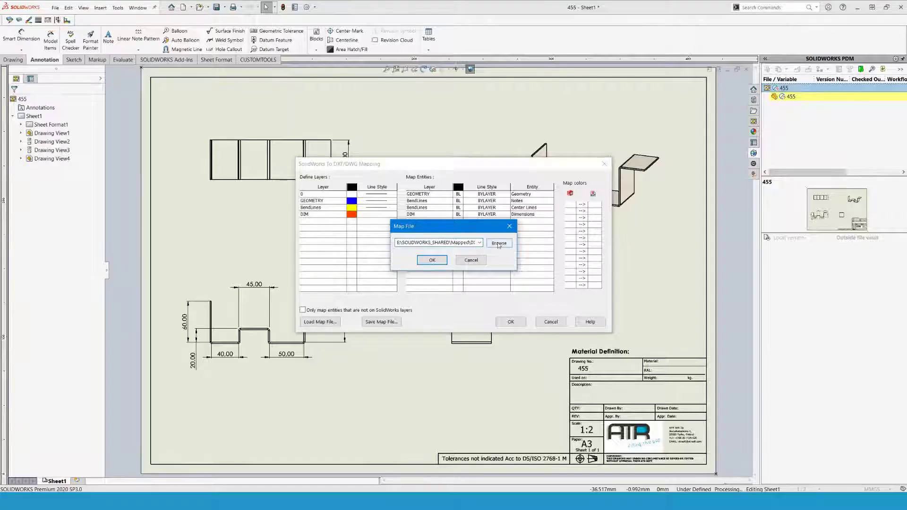
Save the layer map as DEMO in the Mapped folder and accept the mapping.
left_click(508, 244)
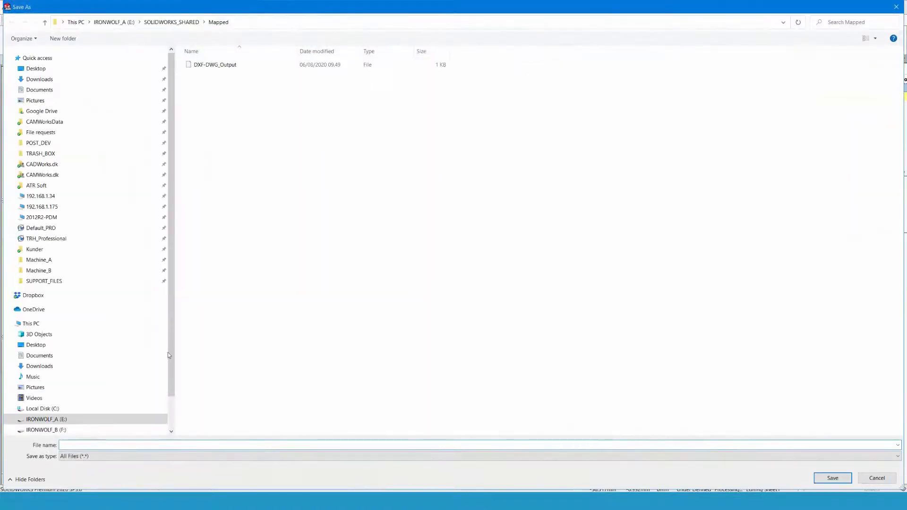
type("DEMO")
left_click(813, 478)
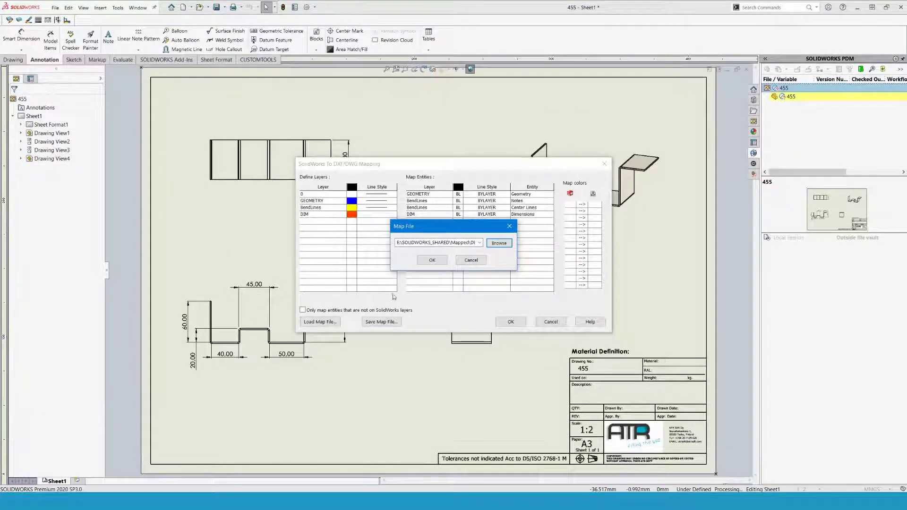
left_click(427, 260)
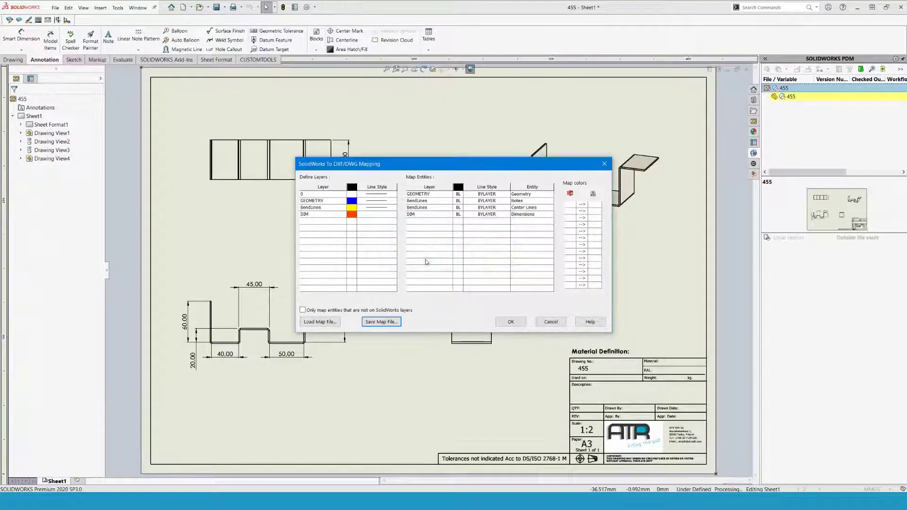
left_click(507, 322)
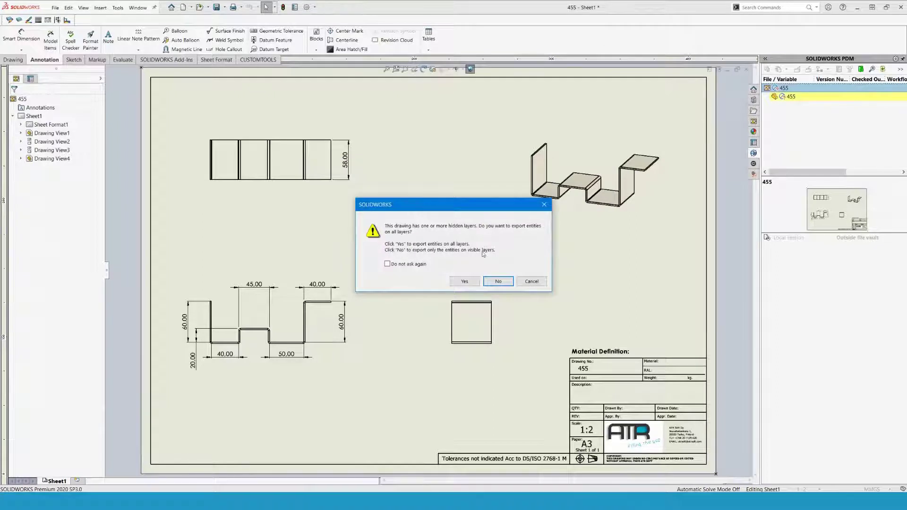
Export entities on all layers, including hidden ones.
left_click(464, 282)
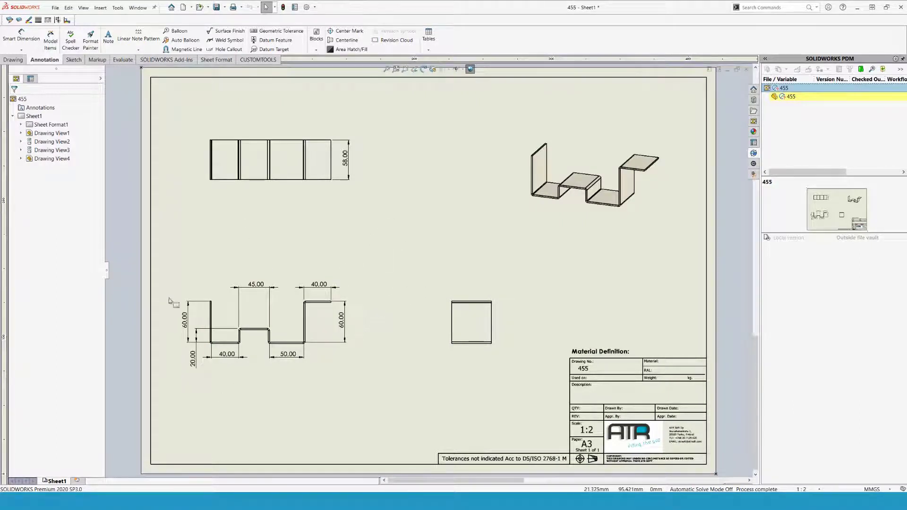
Sort TRASH_BOX by Date modified, newest first, and select 455.DXF.
left_click(258, 59)
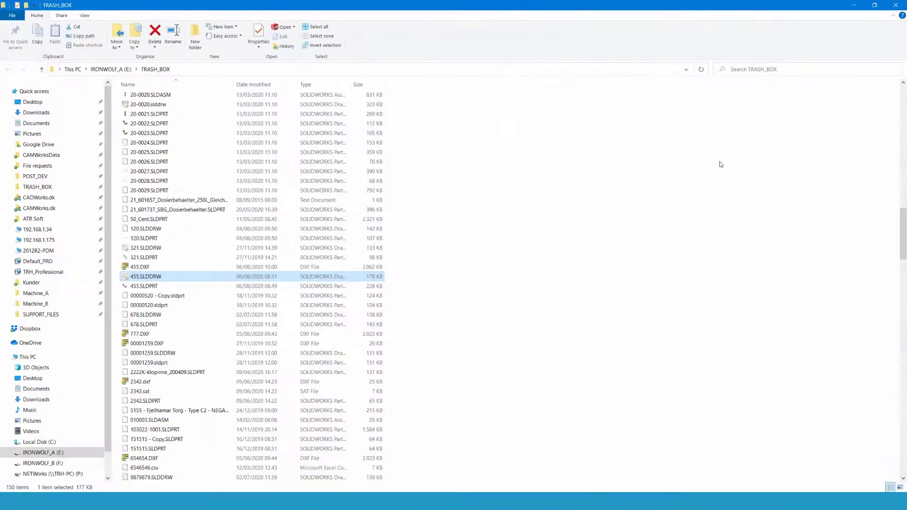
left_click_drag(902, 233, 902, 113)
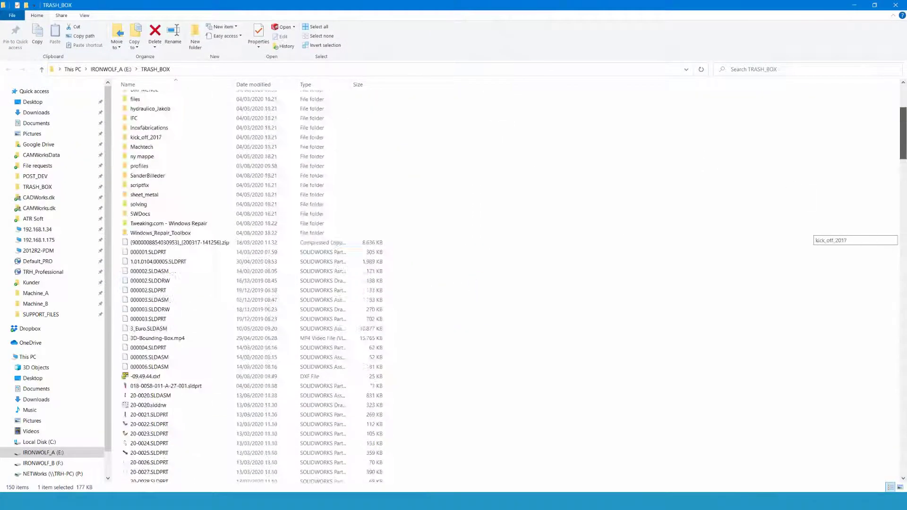
left_click(257, 85)
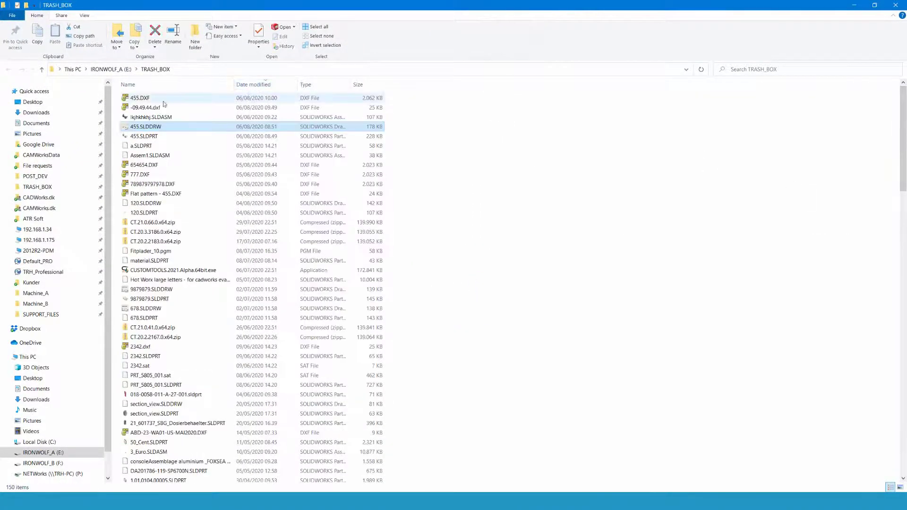
left_click(152, 100)
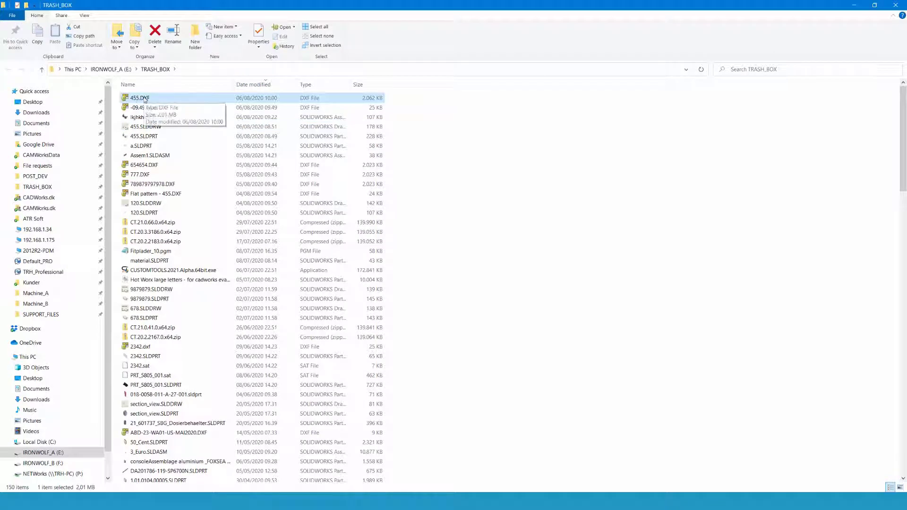
Open 455.DXF in eDrawings and toggle layer 0 off and on in the layer list.
double_click(145, 100)
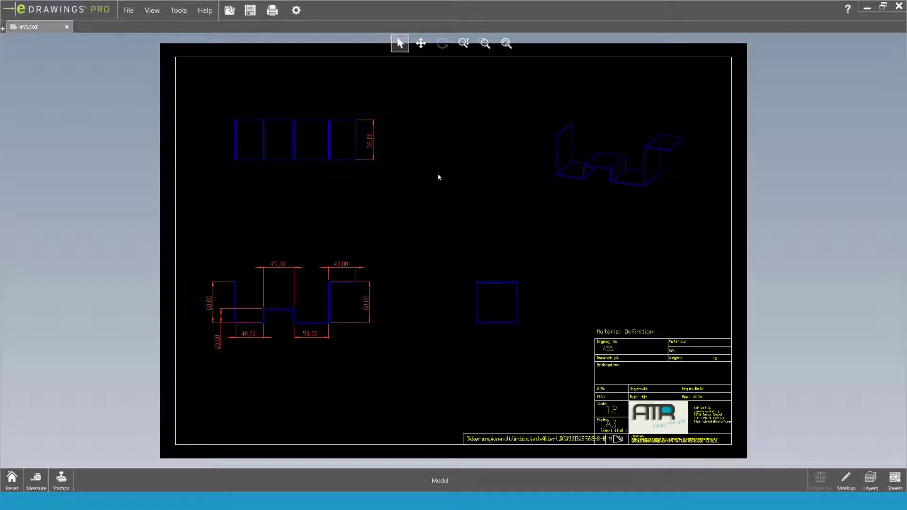
left_click(869, 480)
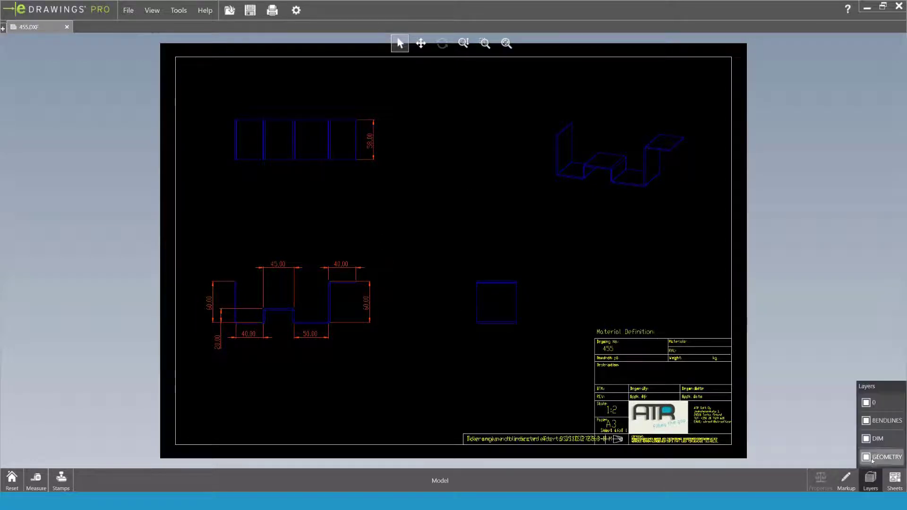
left_click(866, 403)
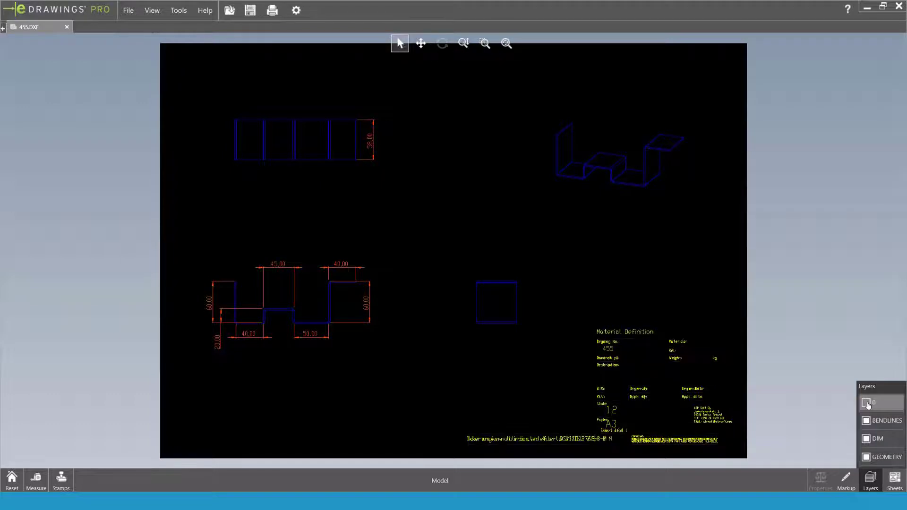
left_click(866, 403)
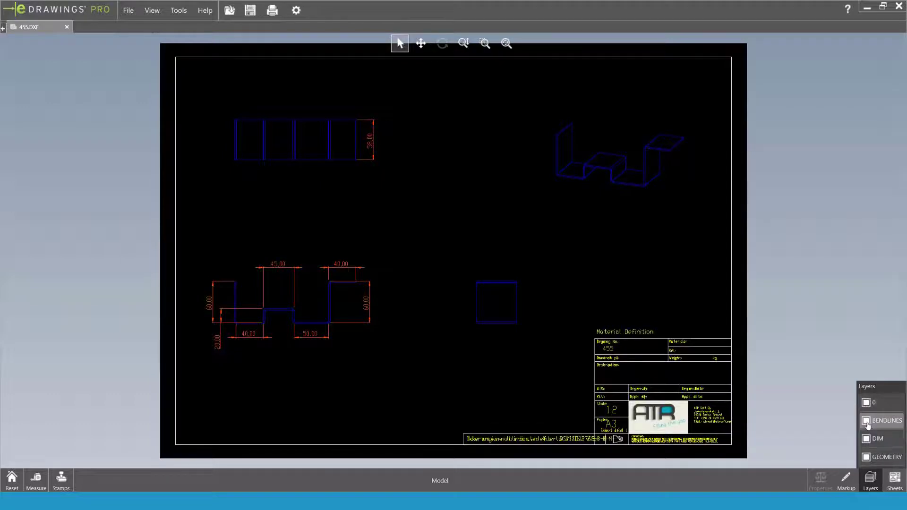
Toggle the BENDLINES, DIM and GEOMETRY layers off and on to check their contents, then close eDrawings.
left_click(867, 424)
left_click(867, 424)
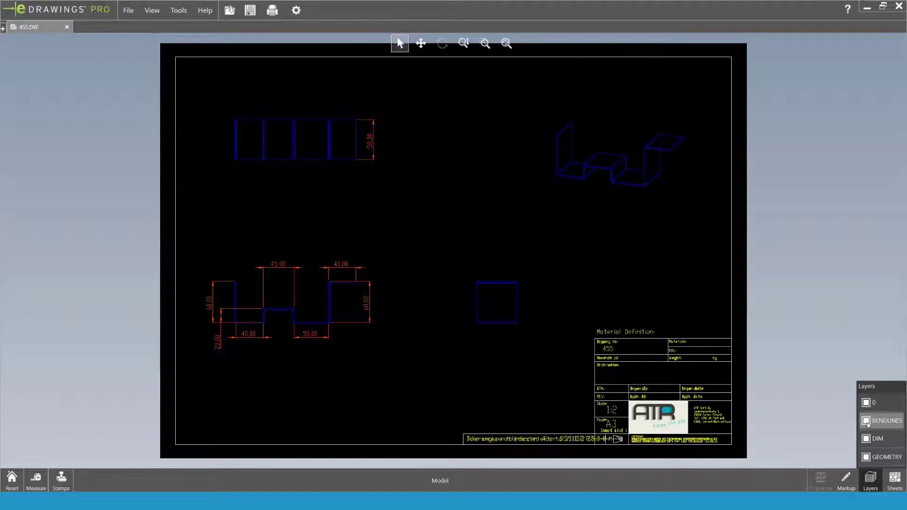
left_click(867, 423)
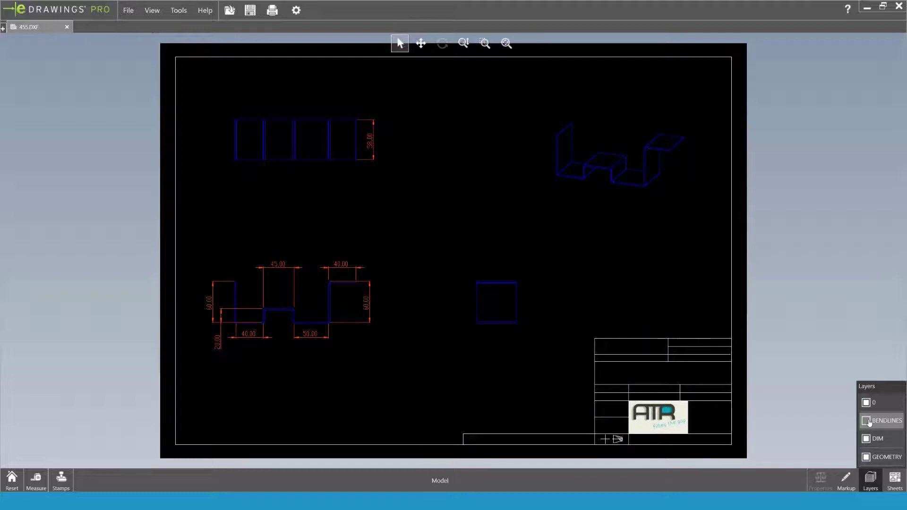
left_click(867, 422)
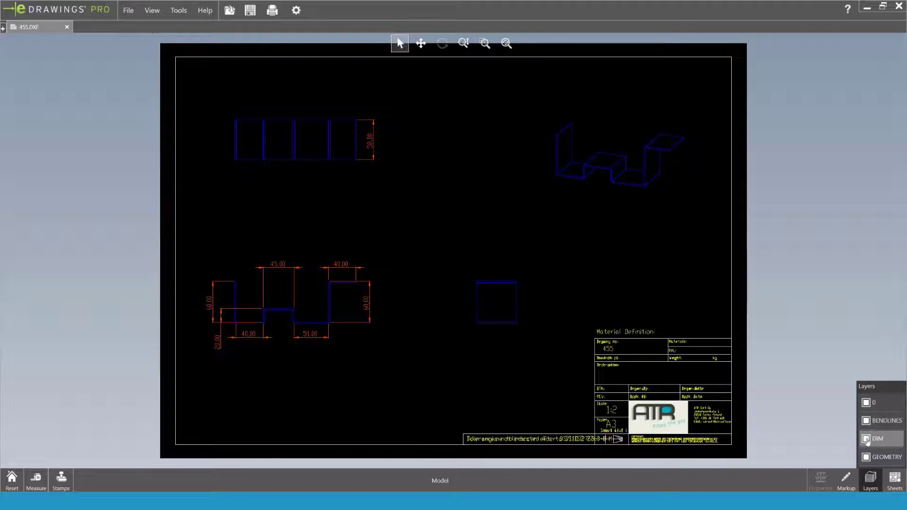
left_click(867, 440)
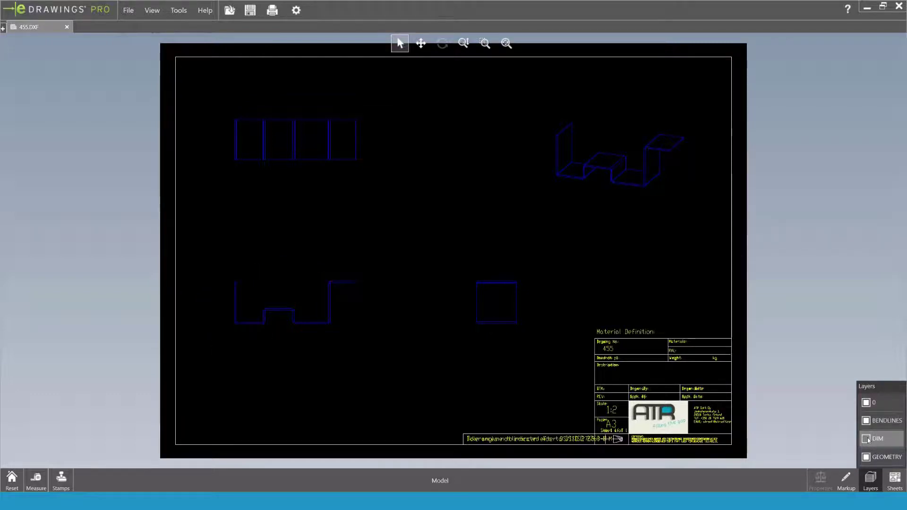
left_click(866, 439)
left_click(866, 458)
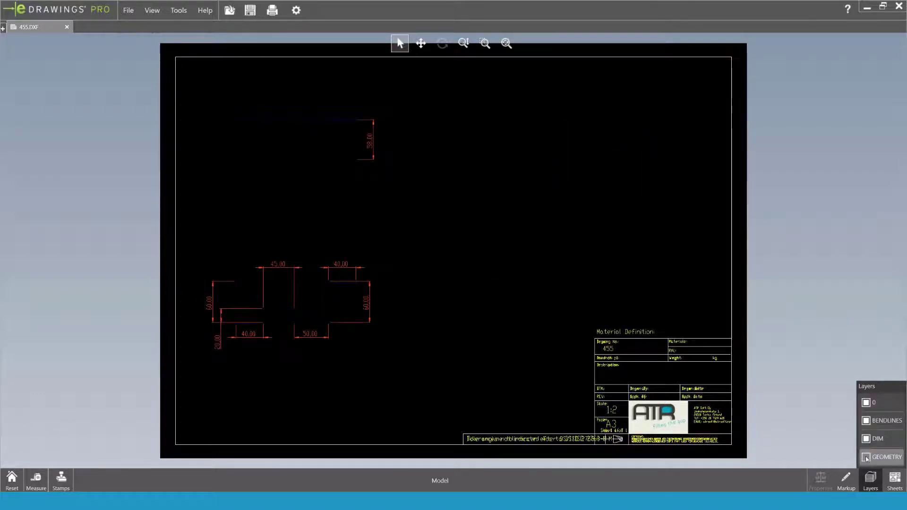
left_click(866, 457)
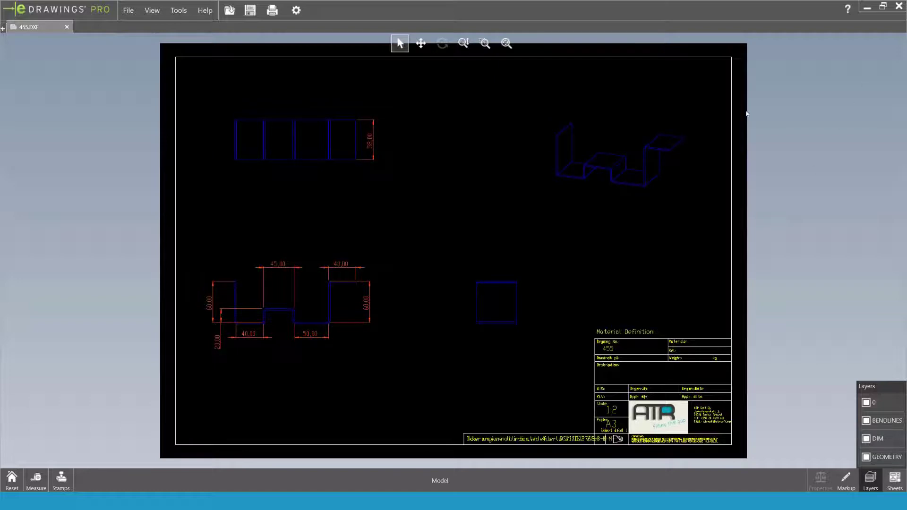
left_click(899, 6)
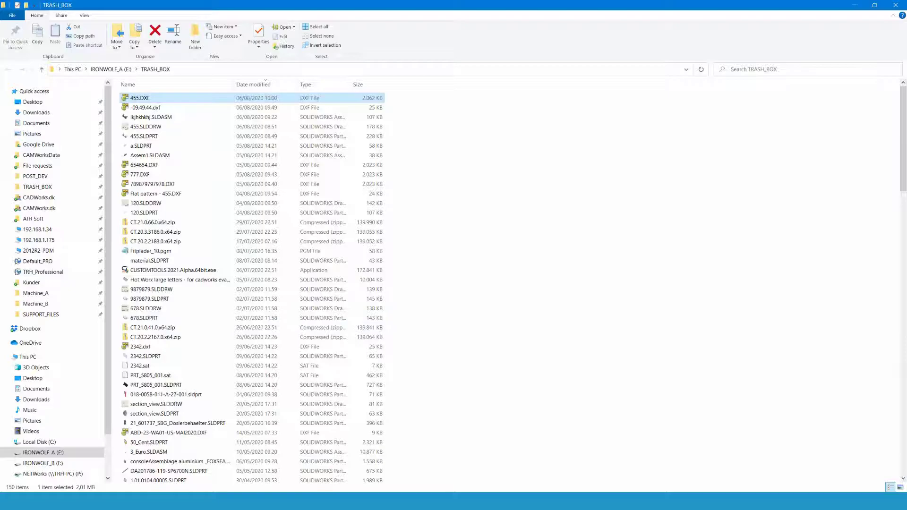
Return to drawing 455 and set the DXF Save As options to not show mapping on each save.
left_click(165, 500)
left_click(183, 471)
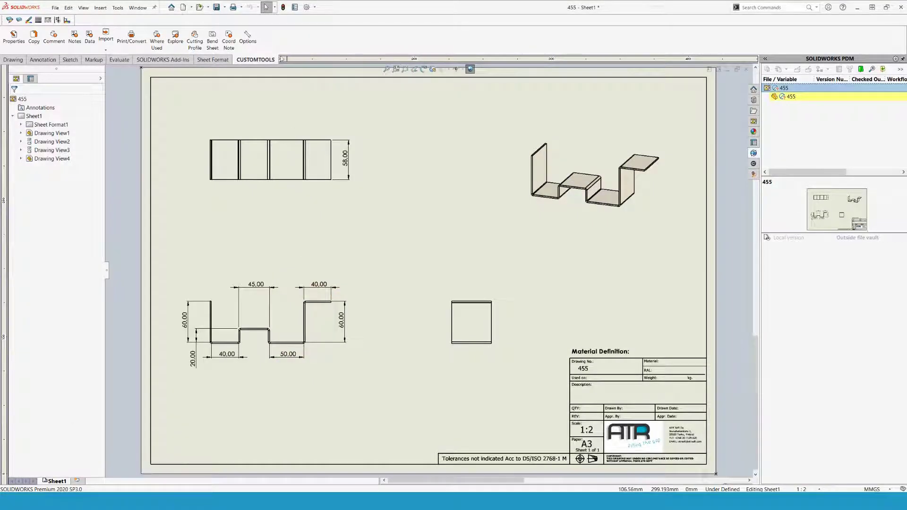
left_click(224, 7)
left_click(227, 27)
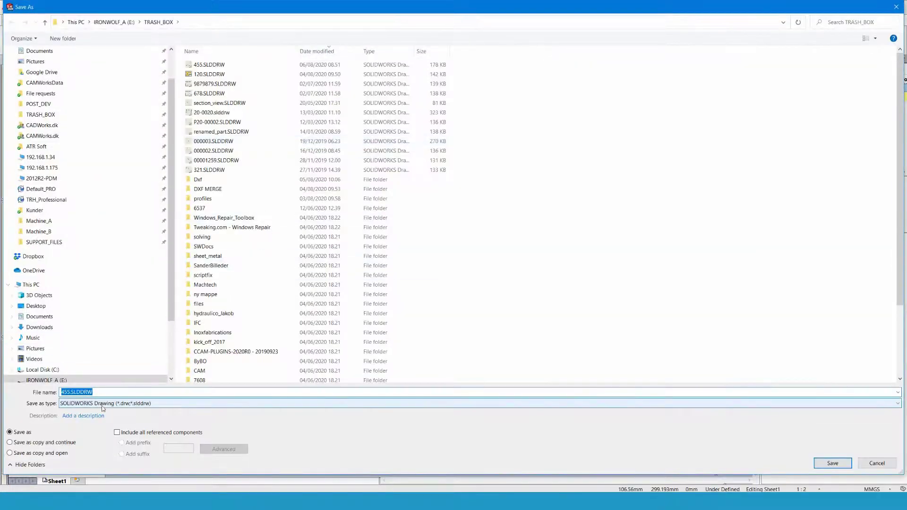
left_click(105, 404)
left_click(92, 462)
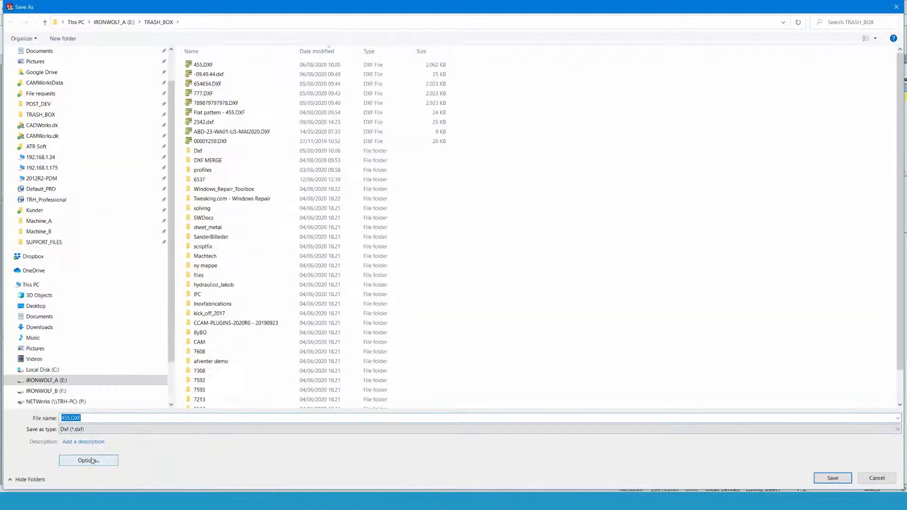
left_click(89, 460)
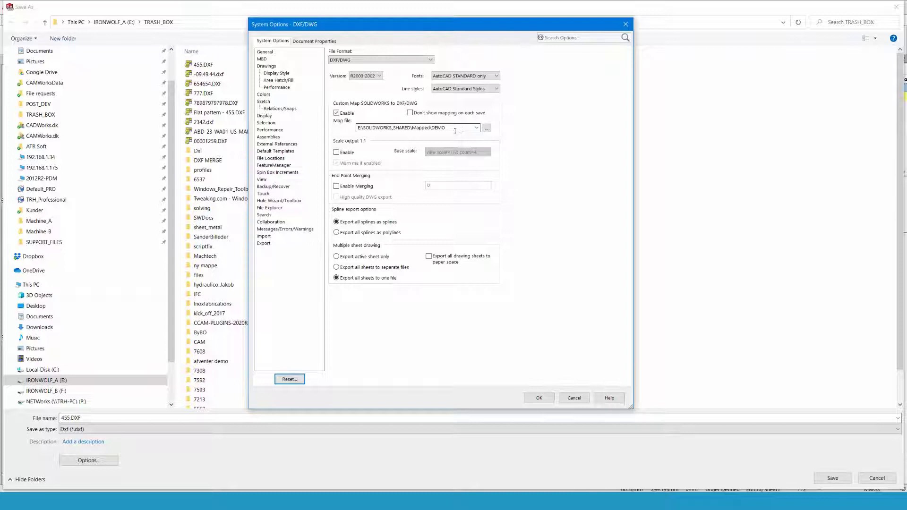
left_click(410, 112)
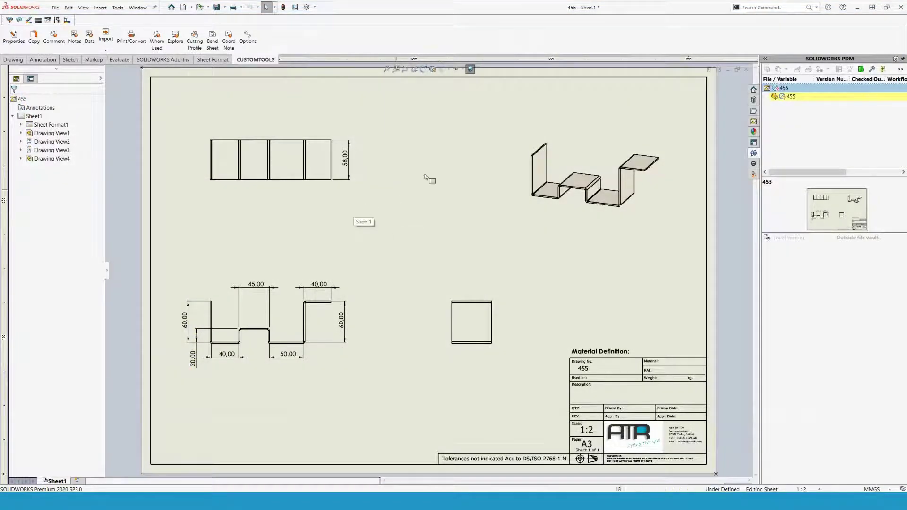
Close drawing 455 unsaved, batch-convert 455.SLDPRT with DXF WITH BENDS, and open -10.01.59.dxf.
left_click(748, 70)
left_click(183, 148)
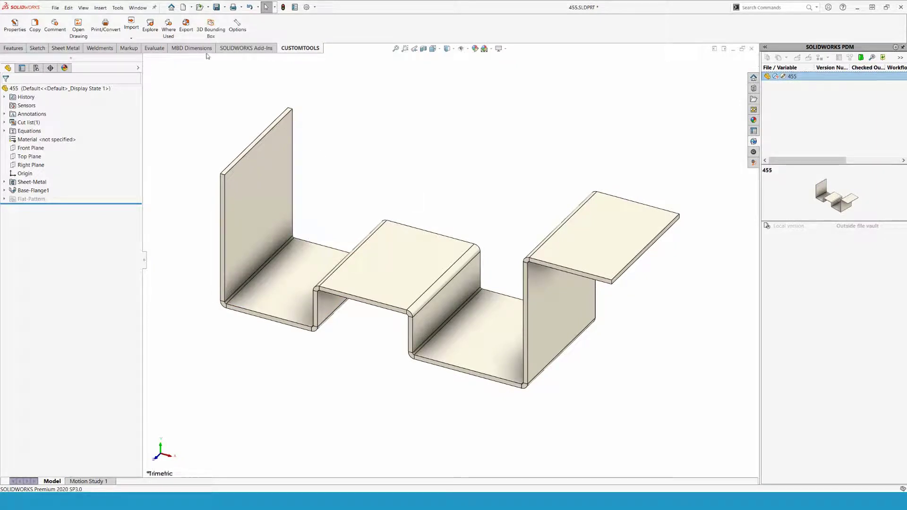
left_click(107, 29)
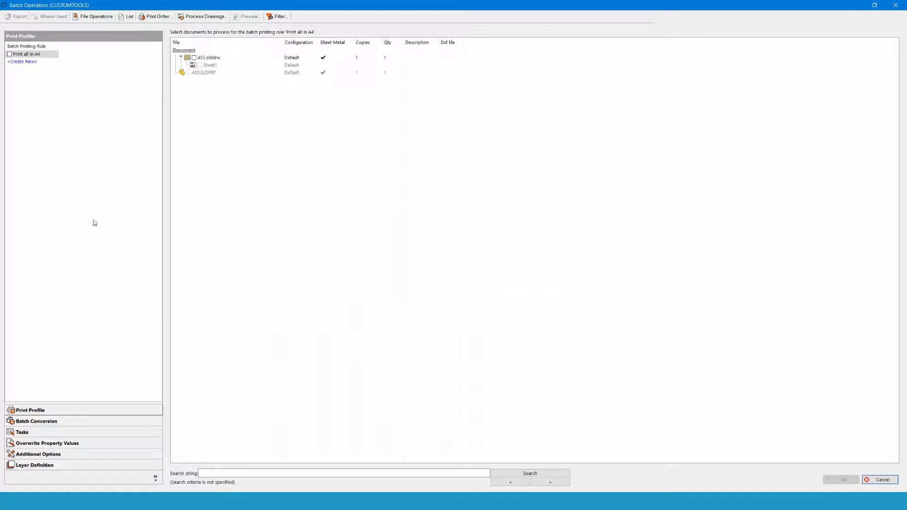
left_click(61, 421)
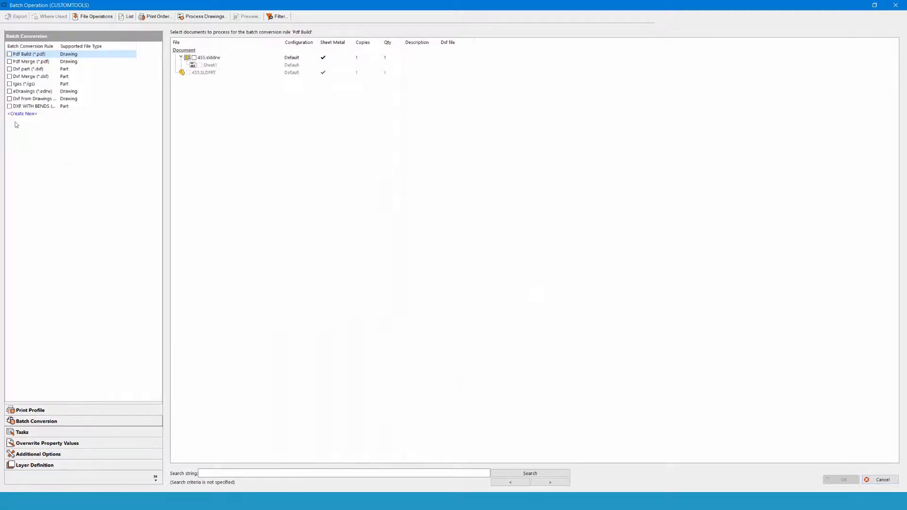
left_click(9, 106)
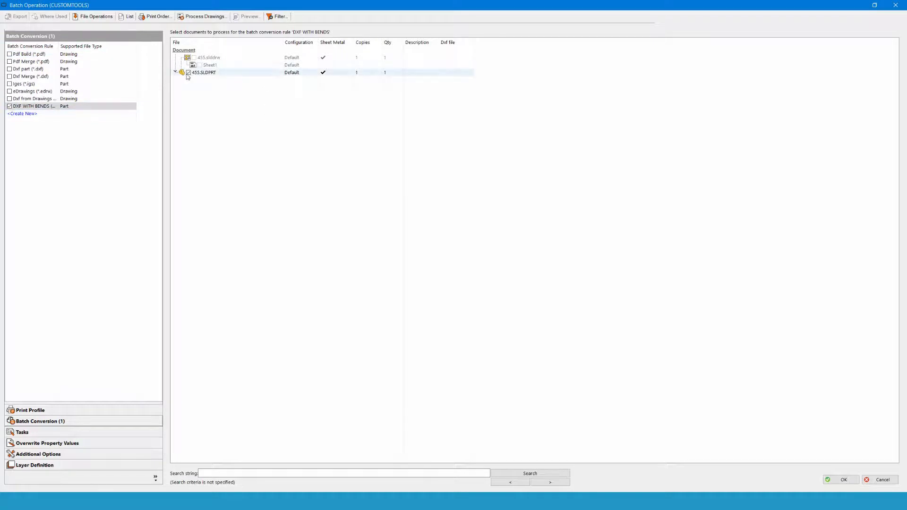
left_click(830, 480)
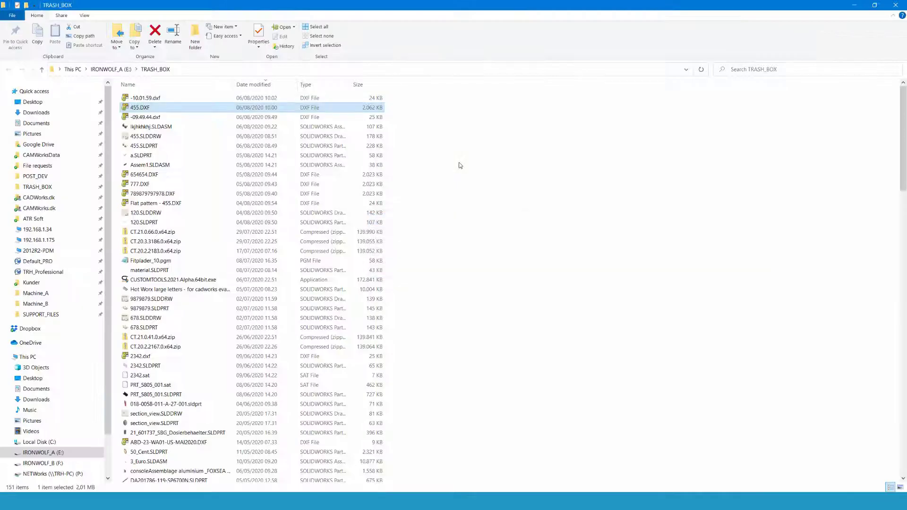
double_click(166, 98)
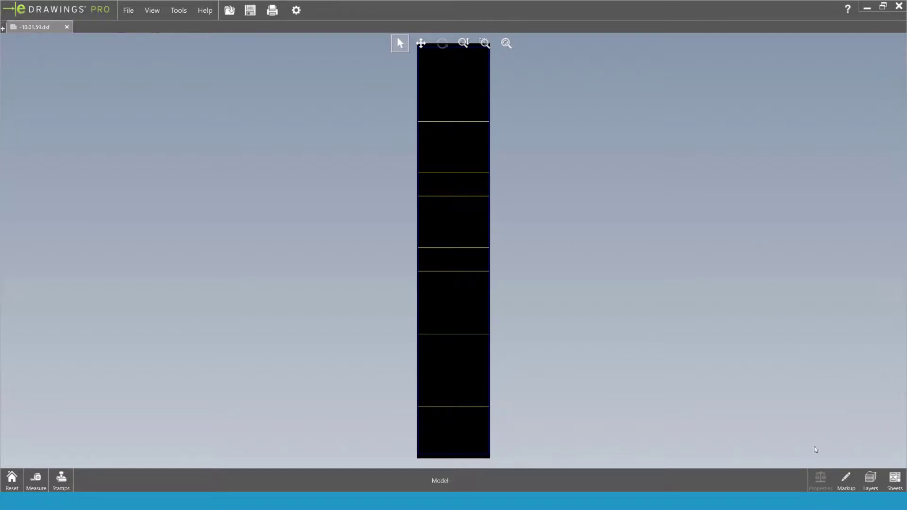
Hide and restore the BENDLINES layer to confirm the bend lines sit apart from GEOMETRY.
left_click(870, 477)
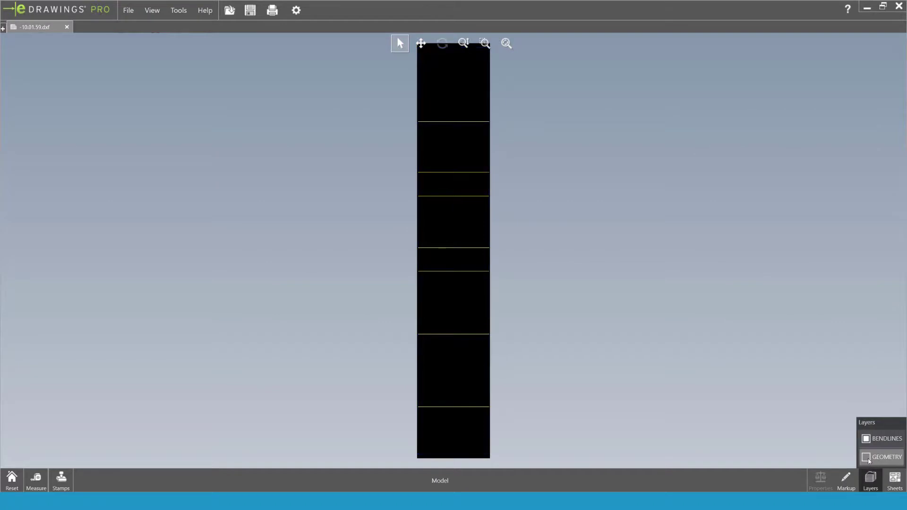
left_click(867, 441)
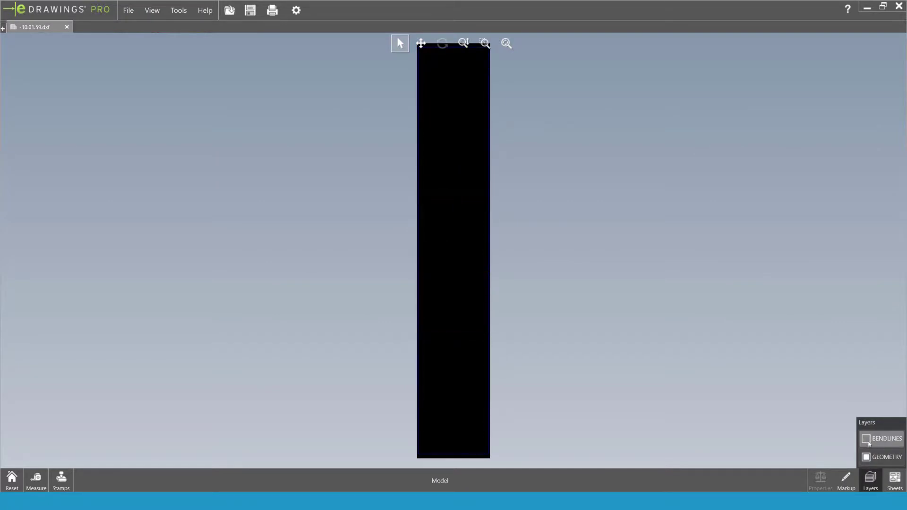
left_click(867, 440)
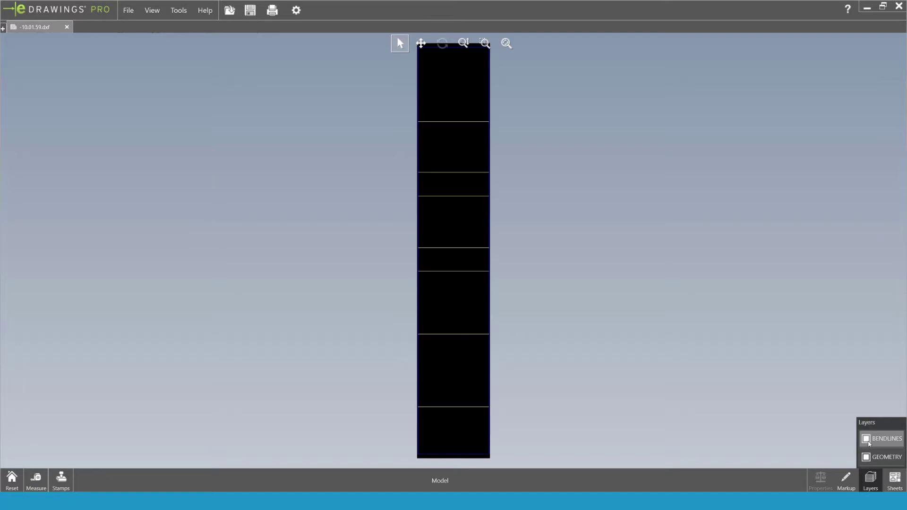
left_click(871, 478)
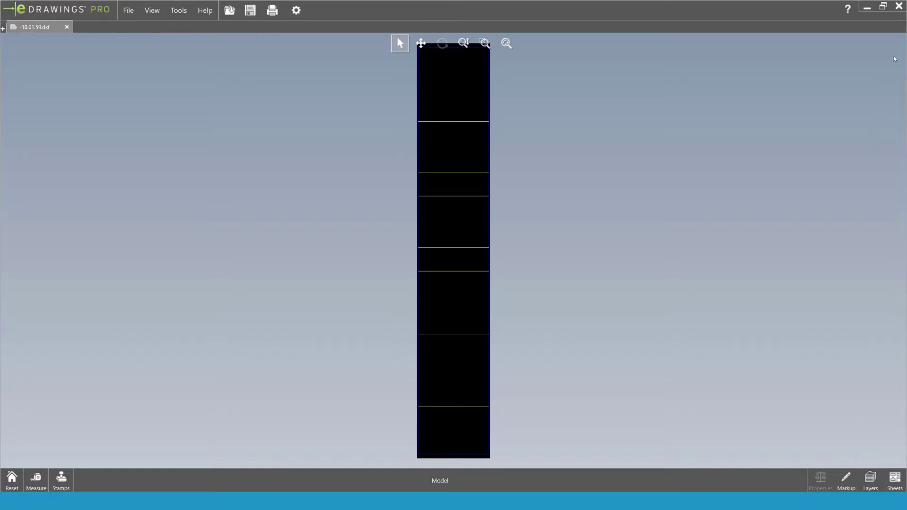